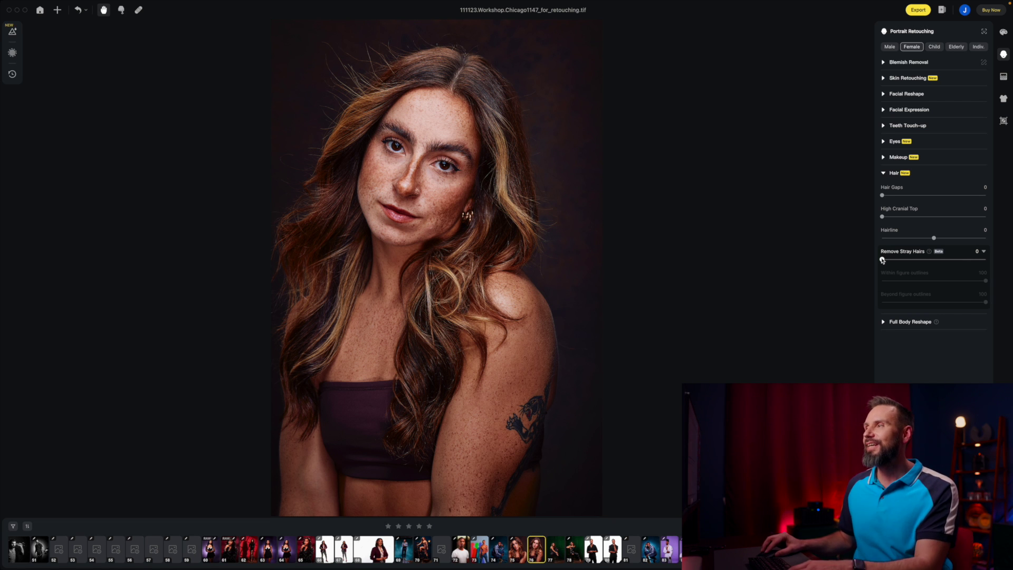
Set Remove Stray Hairs to 100 on the portrait and inspect the hair around the face up close.
drag(882, 259, 986, 259)
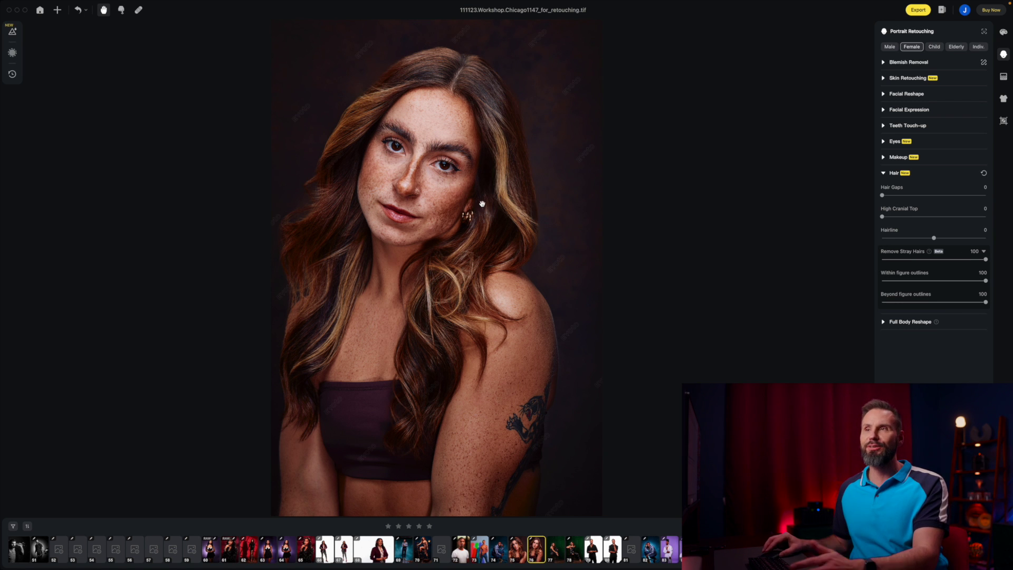
scroll(444, 172, up, 5)
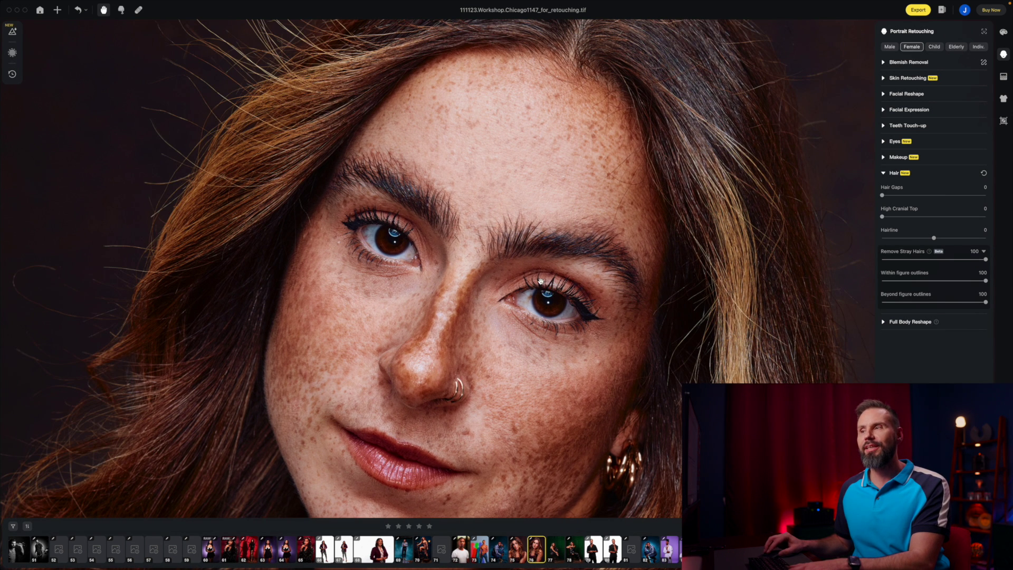
drag(541, 281, 531, 304)
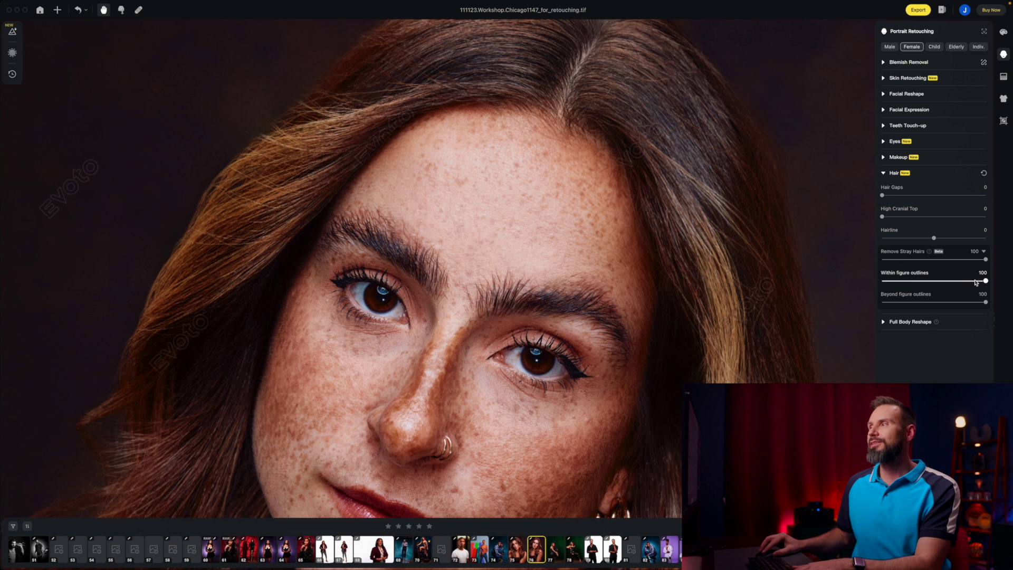
Compare the hair with stray hair removal within figure outlines at 0 and at 100.
scroll(496, 363, down, 5)
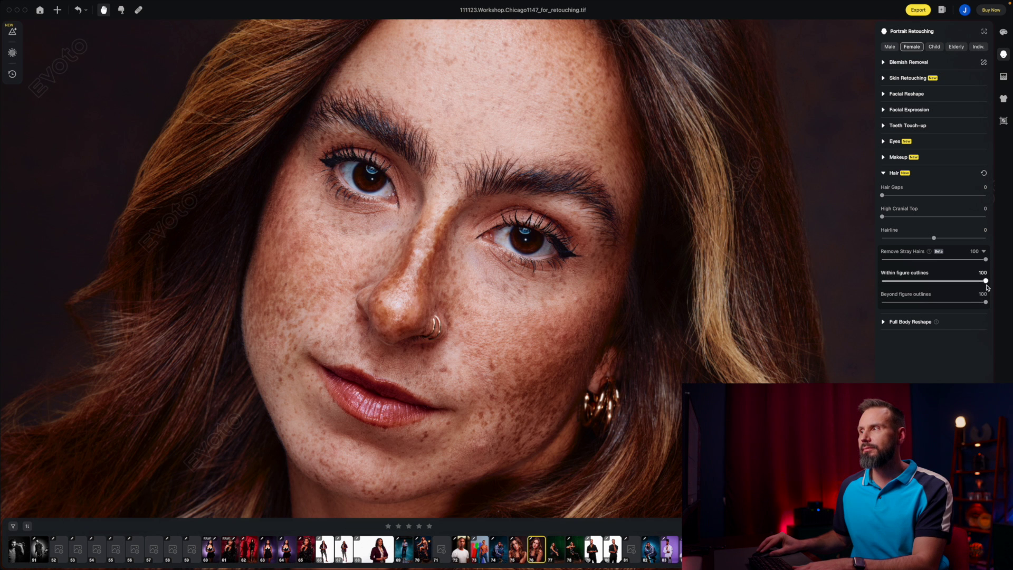
drag(985, 280, 853, 276)
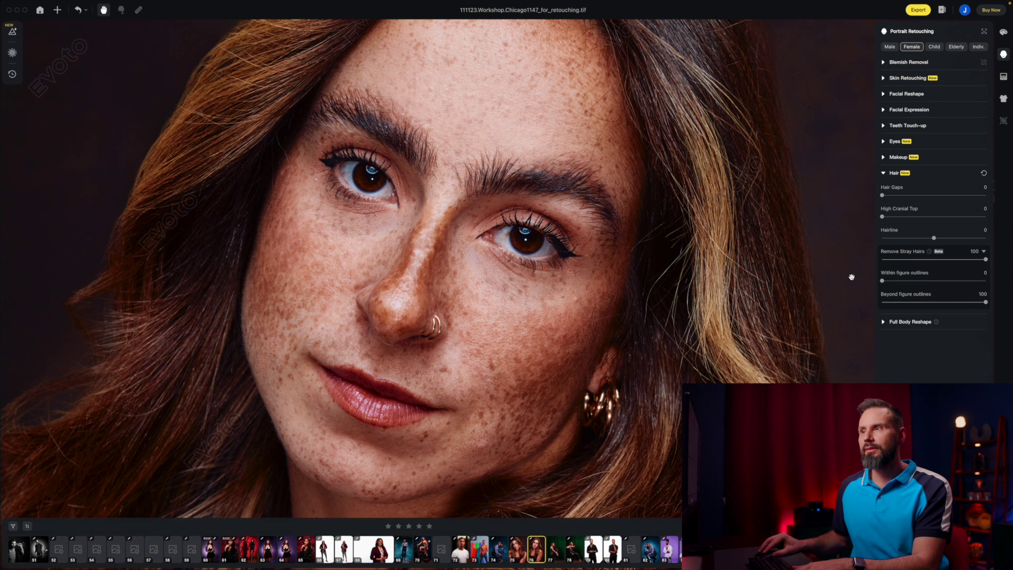
drag(880, 281, 986, 284)
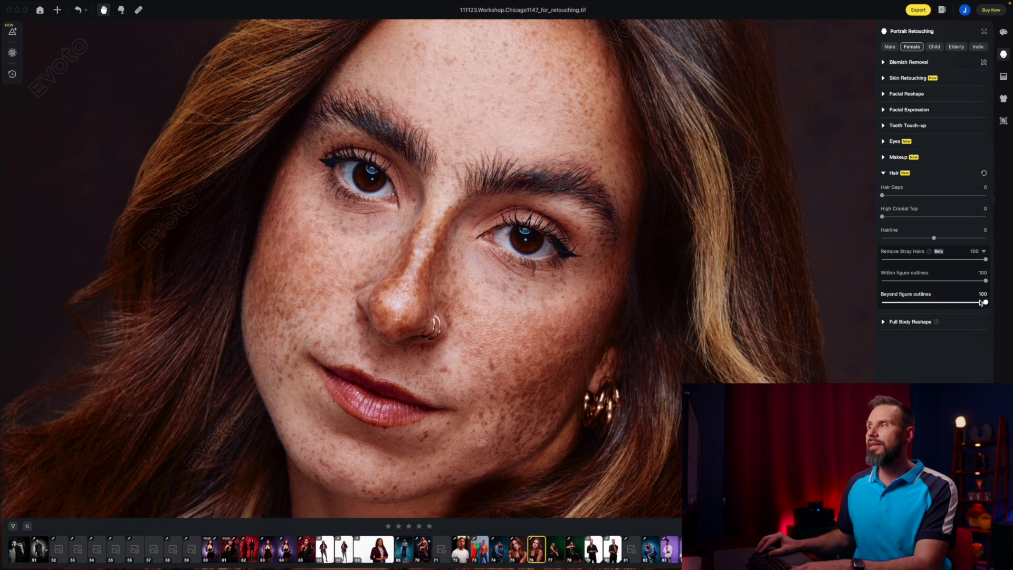
Compare the flyaway hairs around the head with removal beyond figure outlines at 0 and at 100.
scroll(581, 306, up, 5)
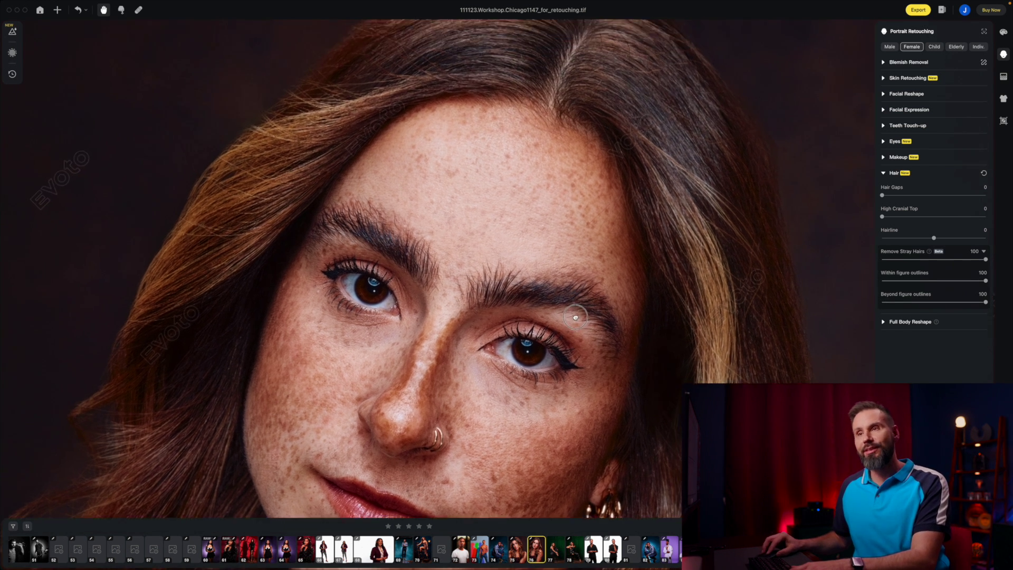
drag(575, 317, 566, 389)
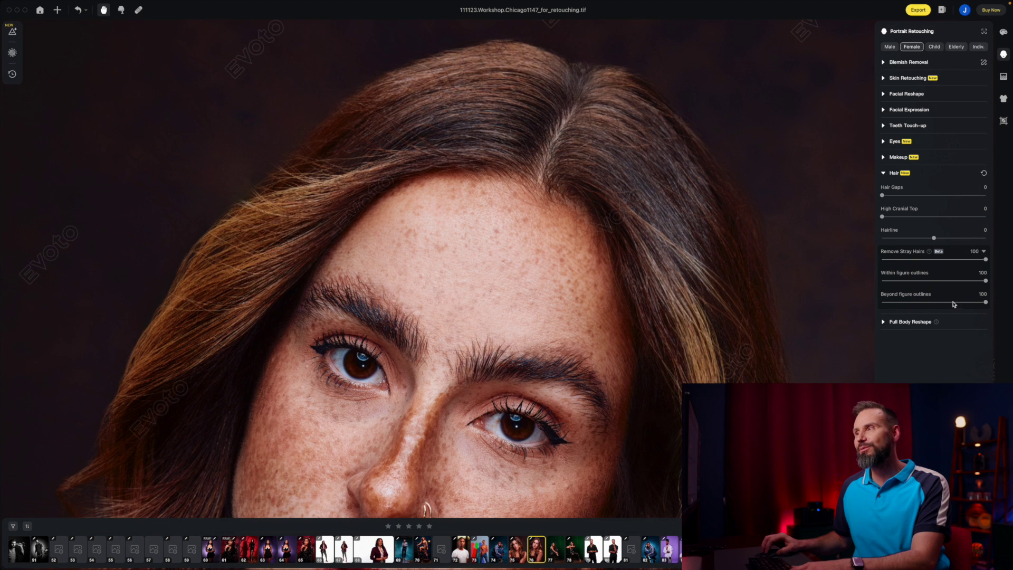
drag(984, 302, 851, 306)
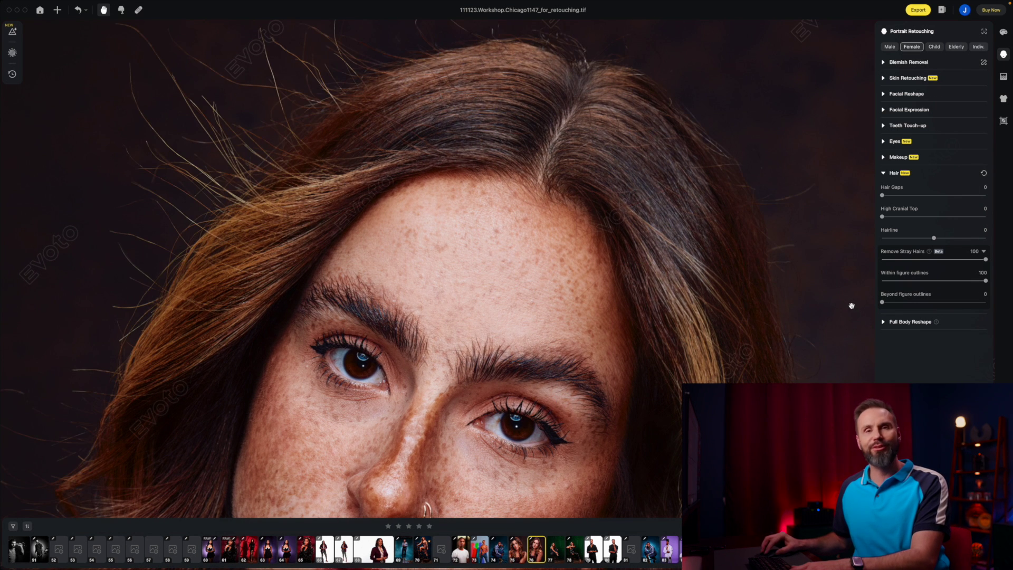
drag(882, 302, 985, 302)
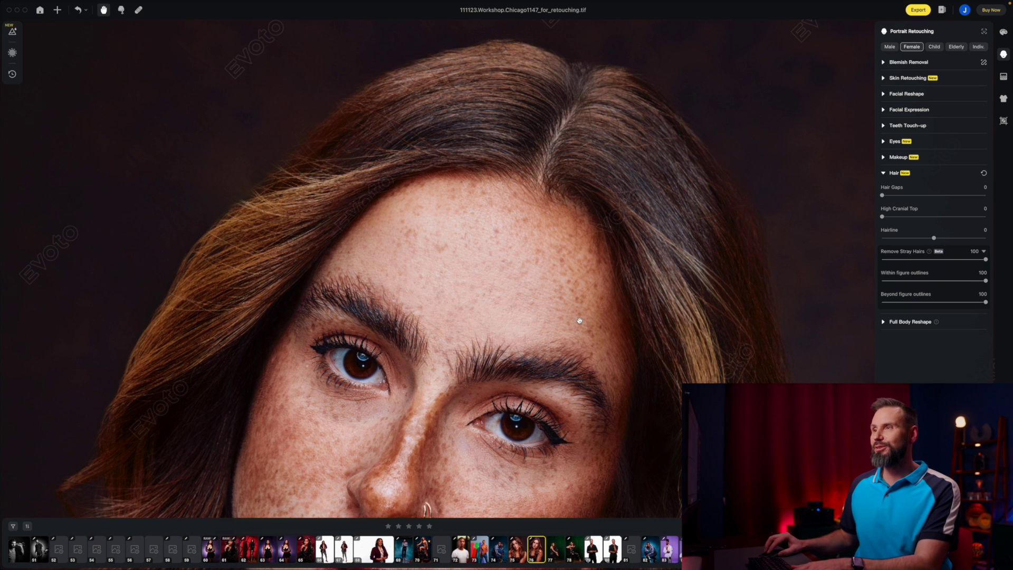
Retouch the eyes with Removing Red Veins at 100 and Brightness at 52.
scroll(577, 307, down, 2)
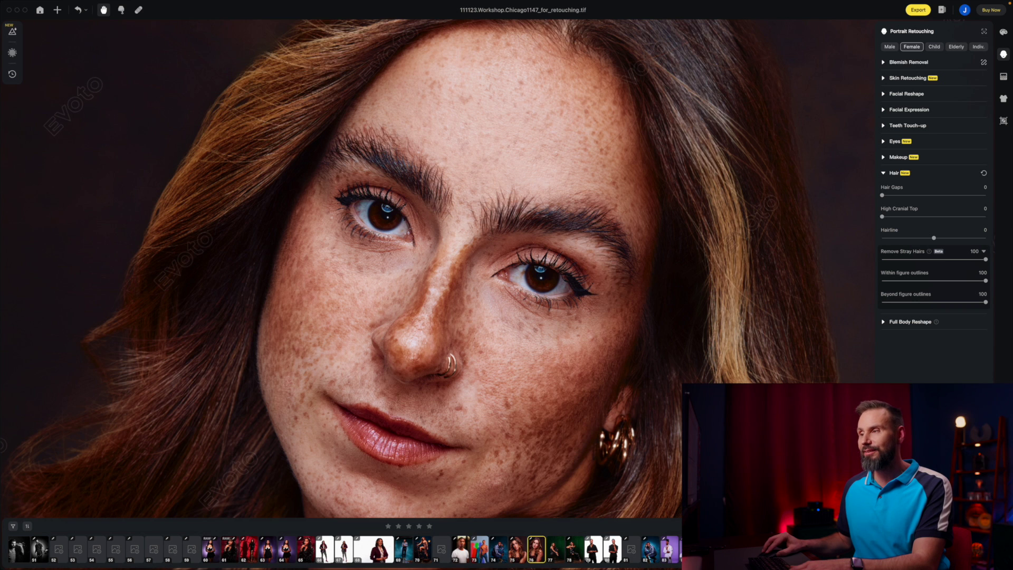
scroll(494, 304, up, 3)
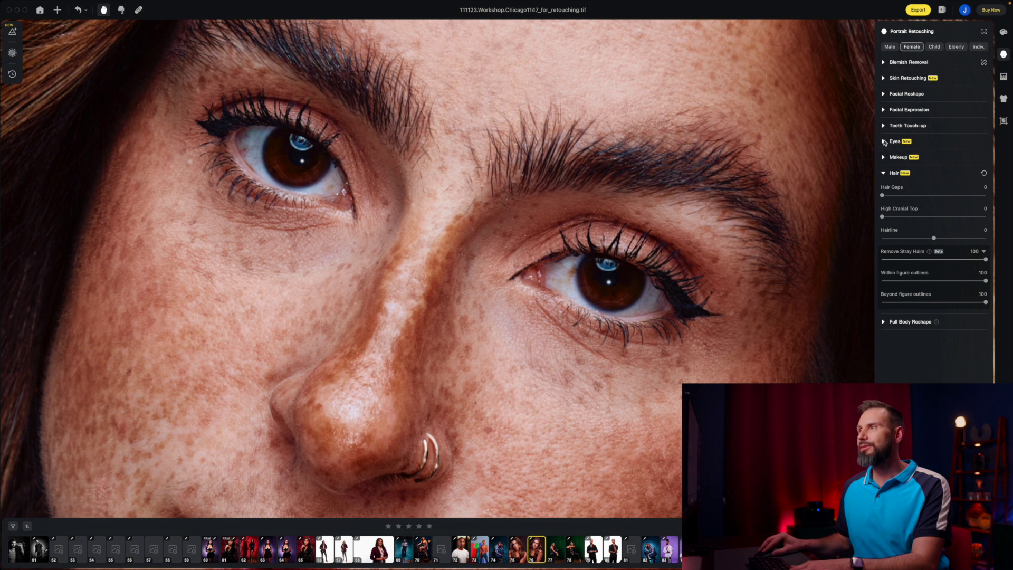
click(884, 141)
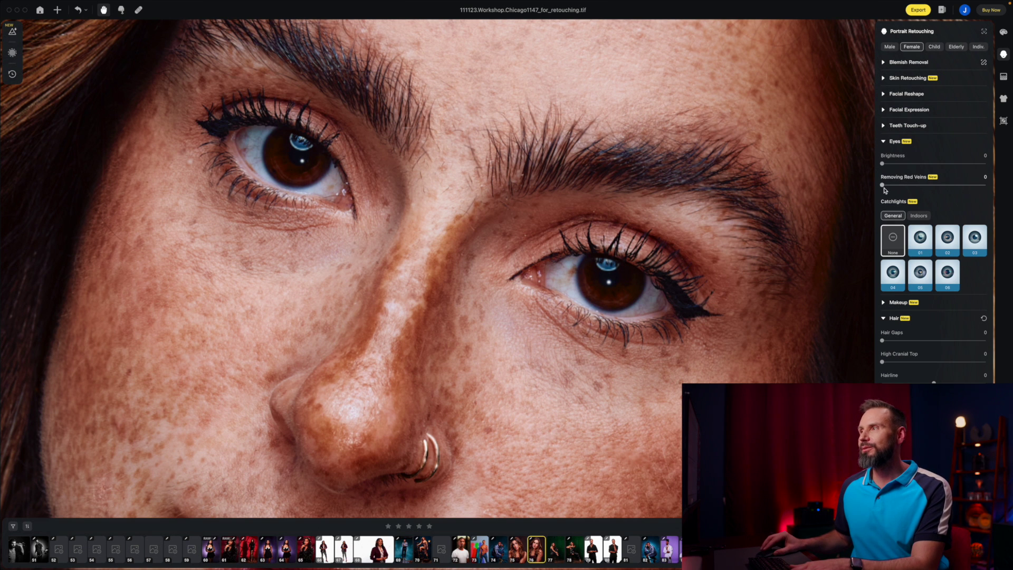
drag(882, 186, 1003, 188)
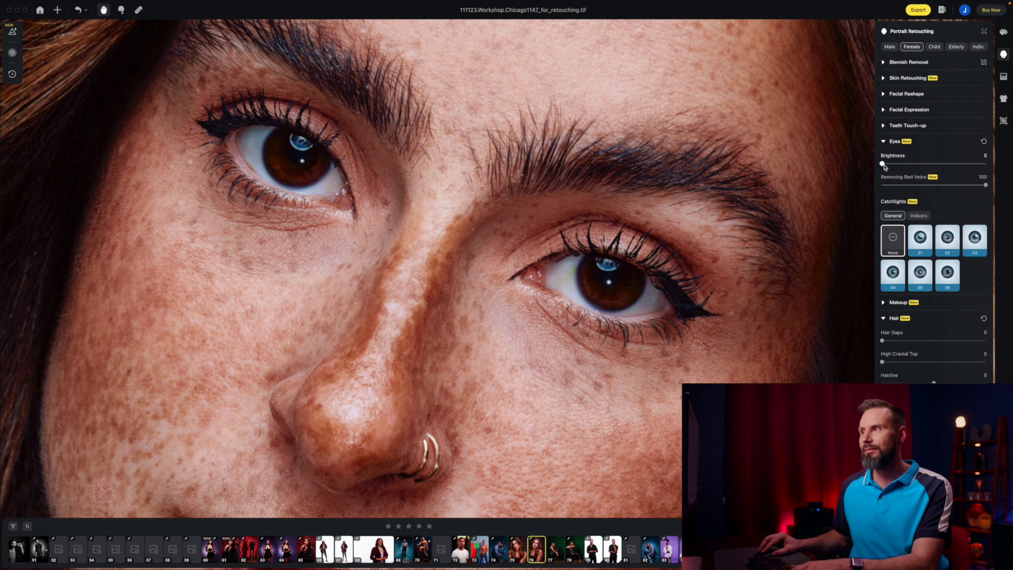
drag(884, 164, 938, 166)
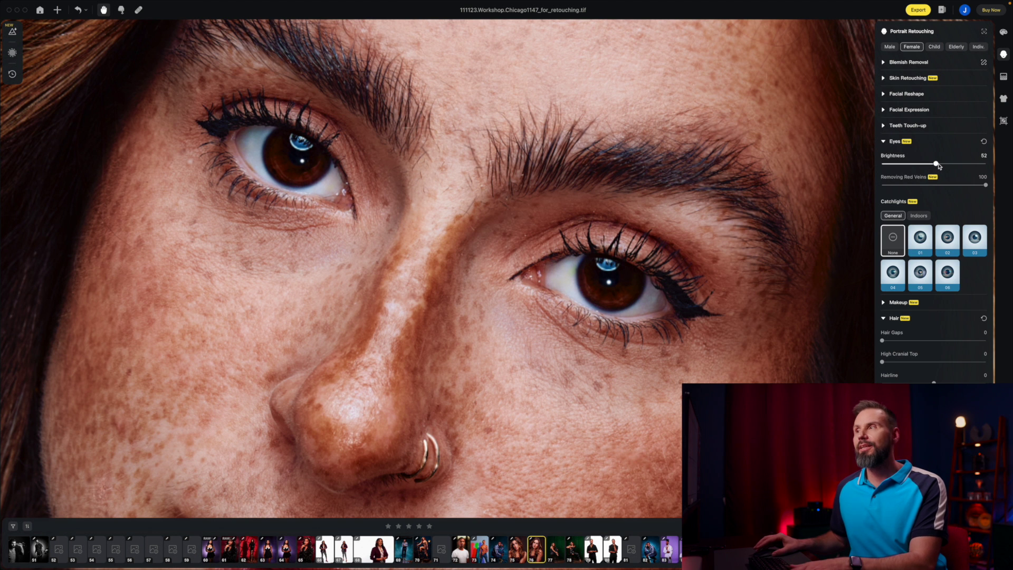
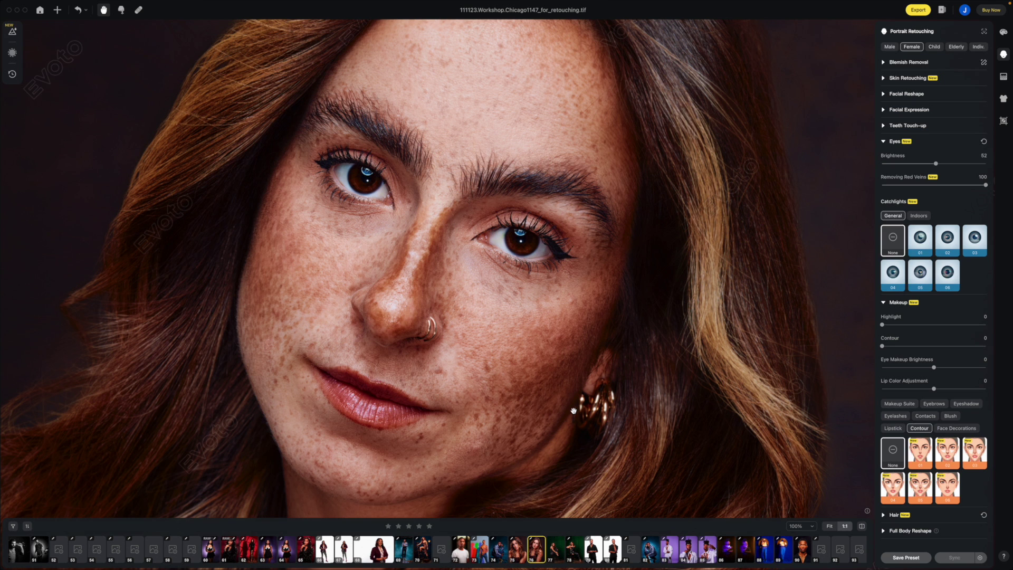
Try contour makeup styles 01 to 06 on the face and keep style 05.
click(919, 456)
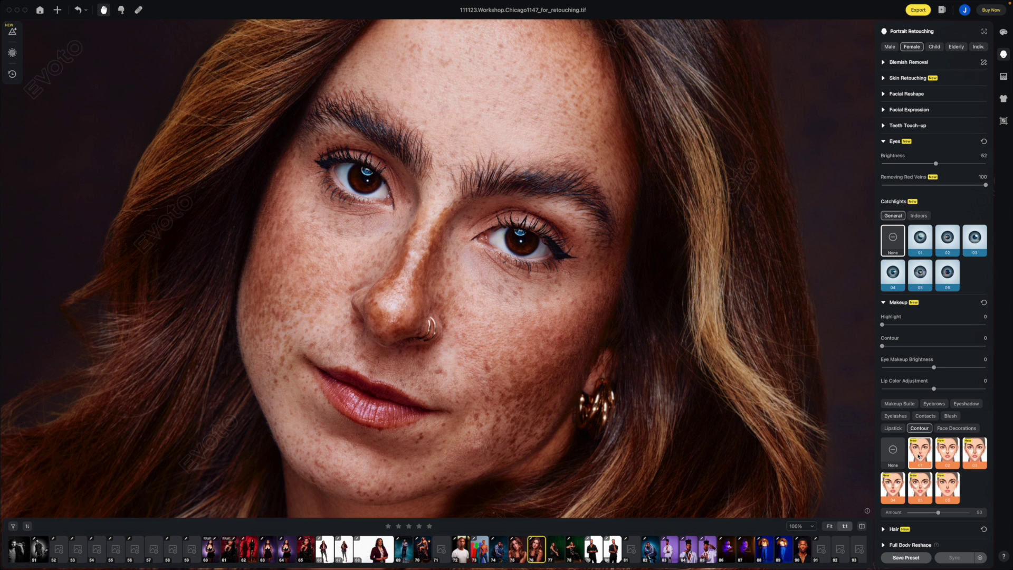
click(952, 458)
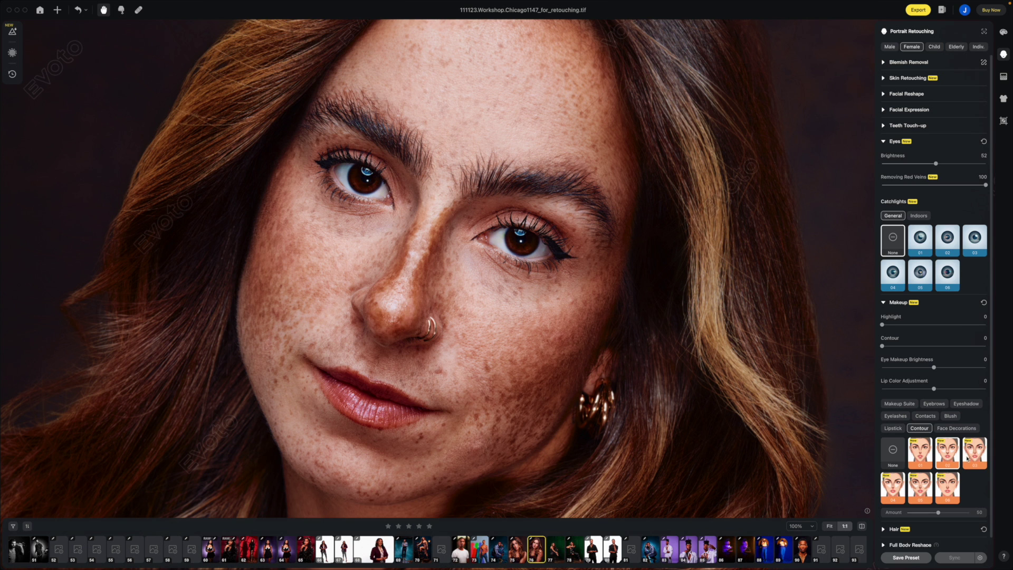
click(976, 457)
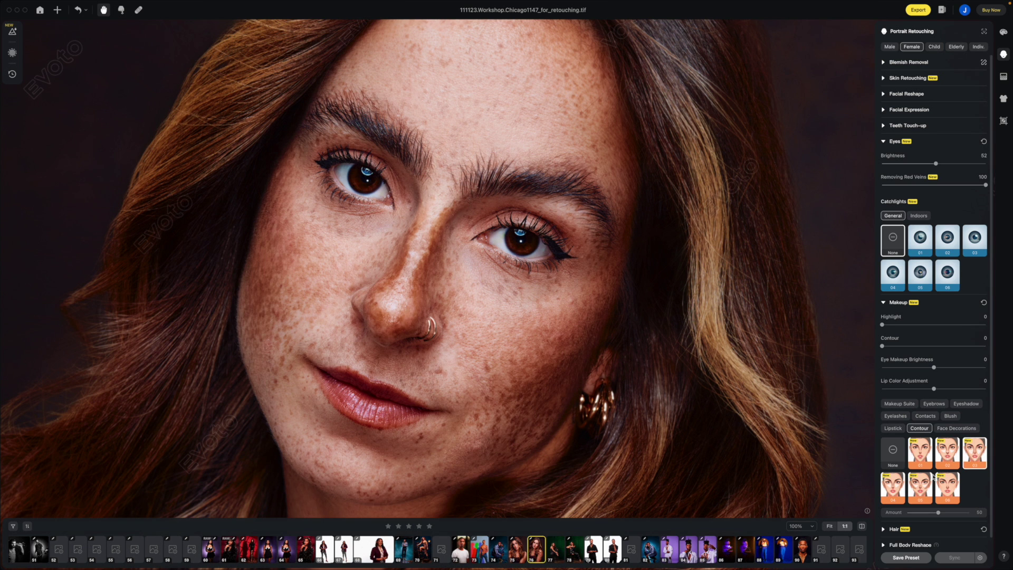
click(896, 491)
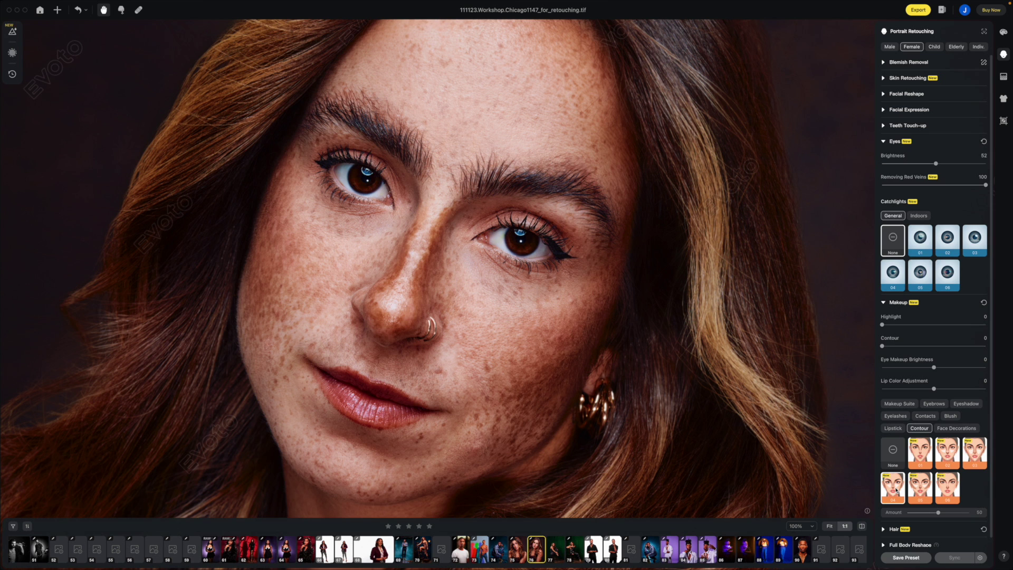
click(919, 489)
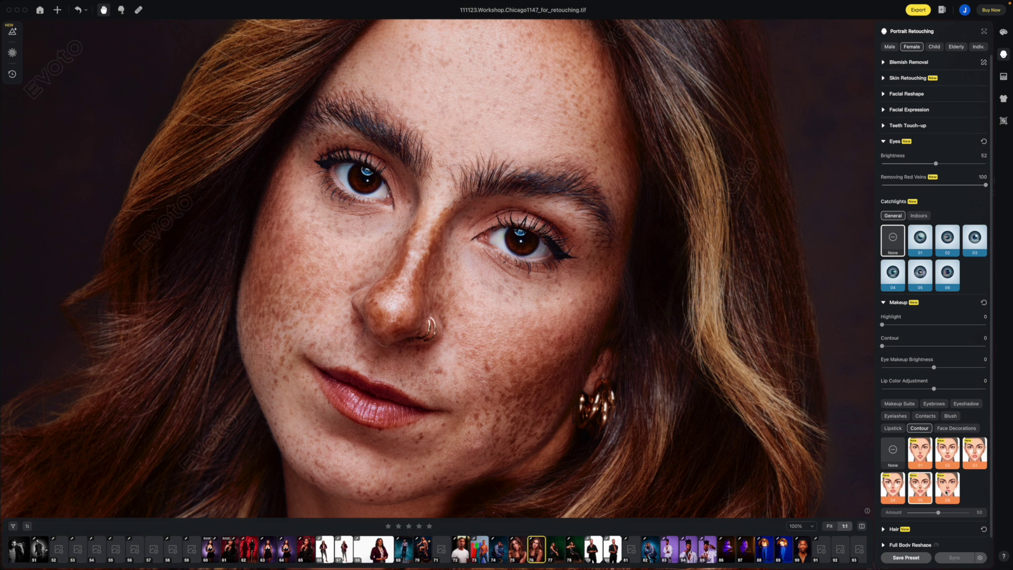
click(947, 492)
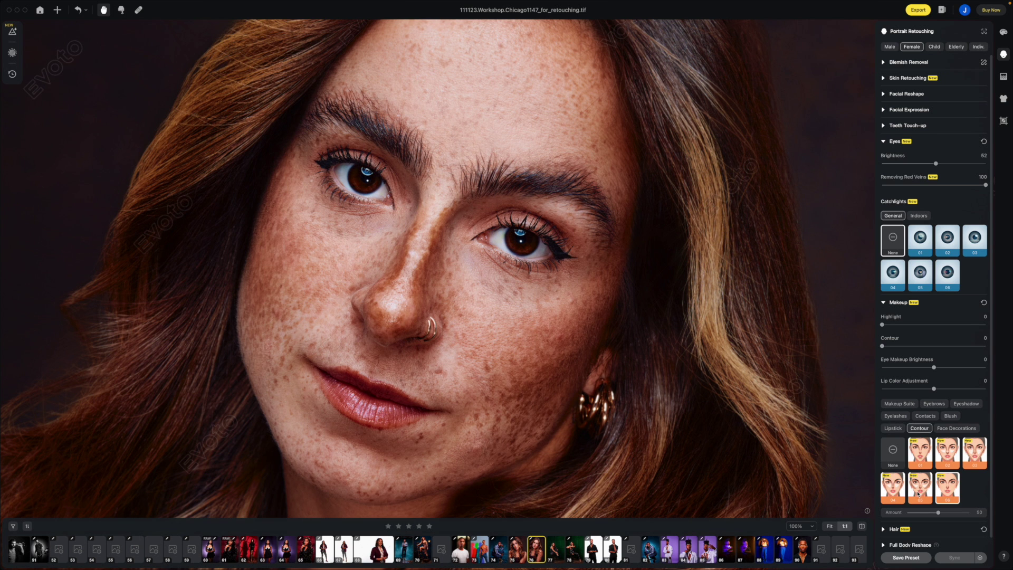
click(919, 493)
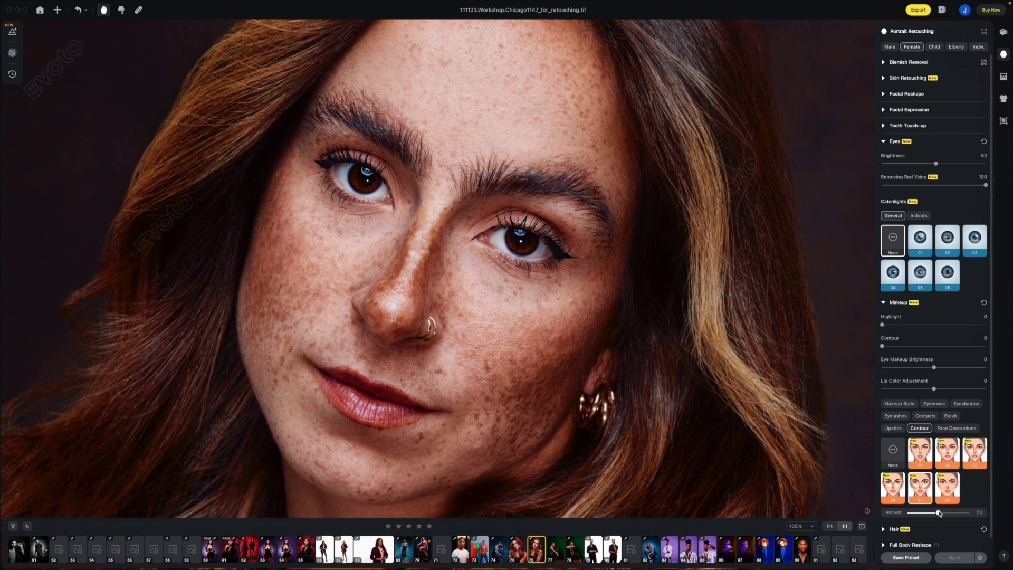
Compare contour strengths on the face and set the contour makeup amount to 100.
drag(938, 512, 991, 514)
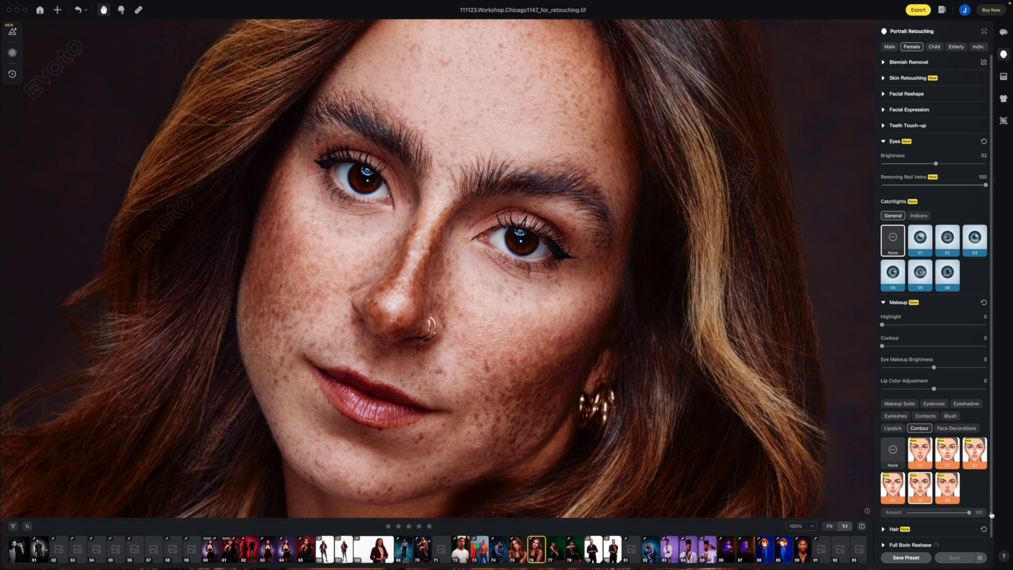
click(940, 513)
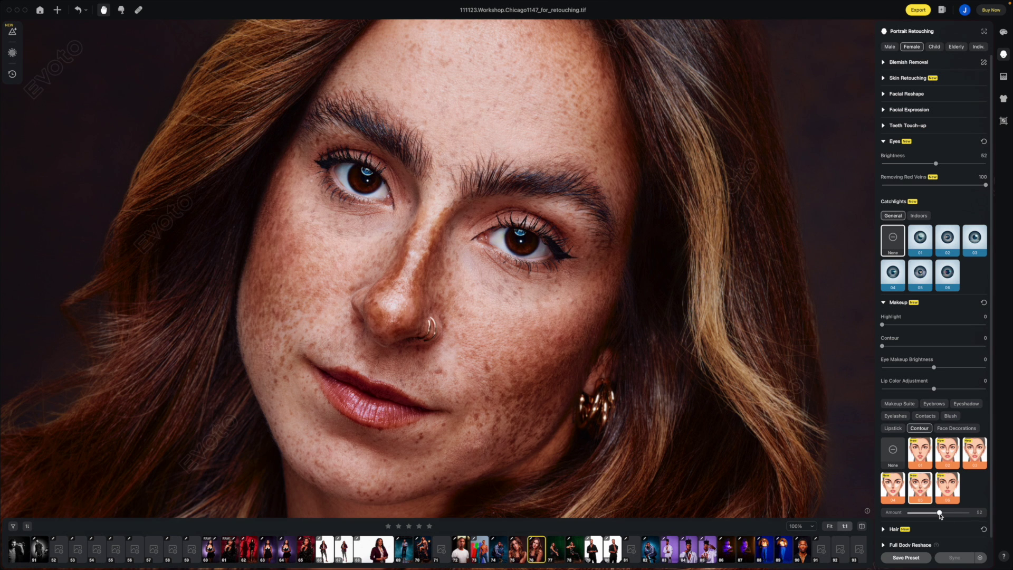
double_click(940, 513)
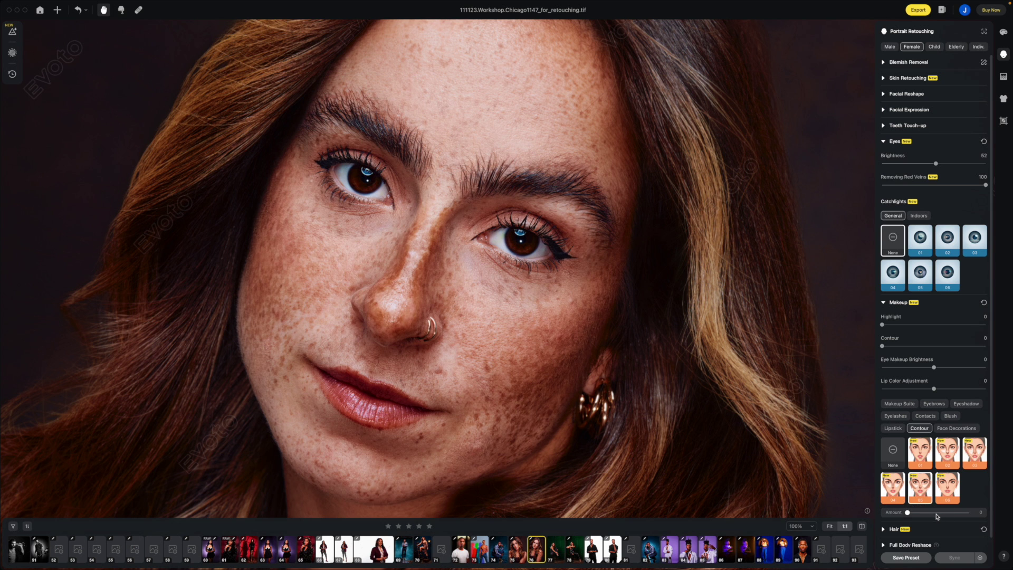
drag(940, 513, 970, 513)
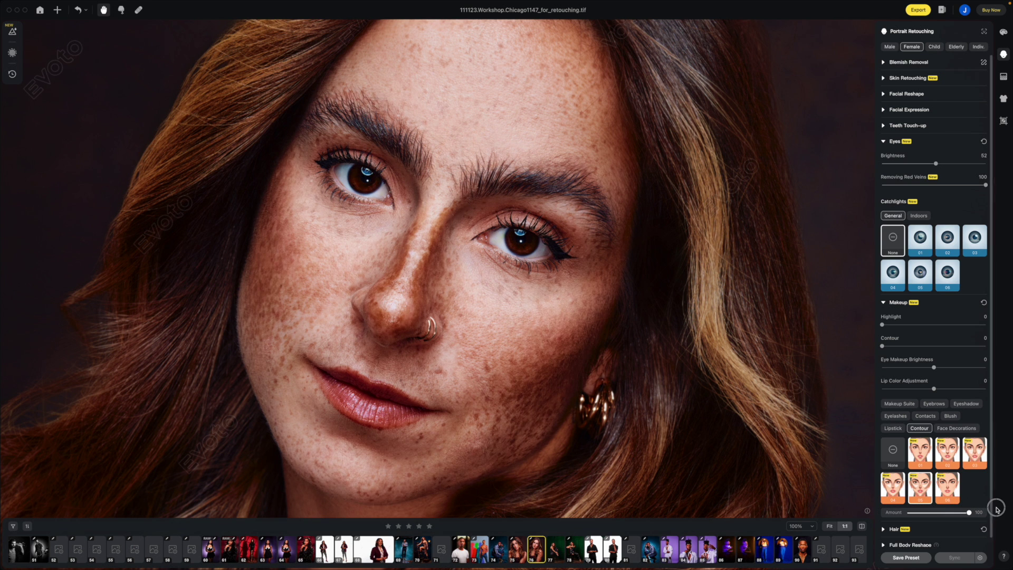
Sync the retouching to the neighbouring portrait of the same woman and open that portrait to check it.
click(829, 526)
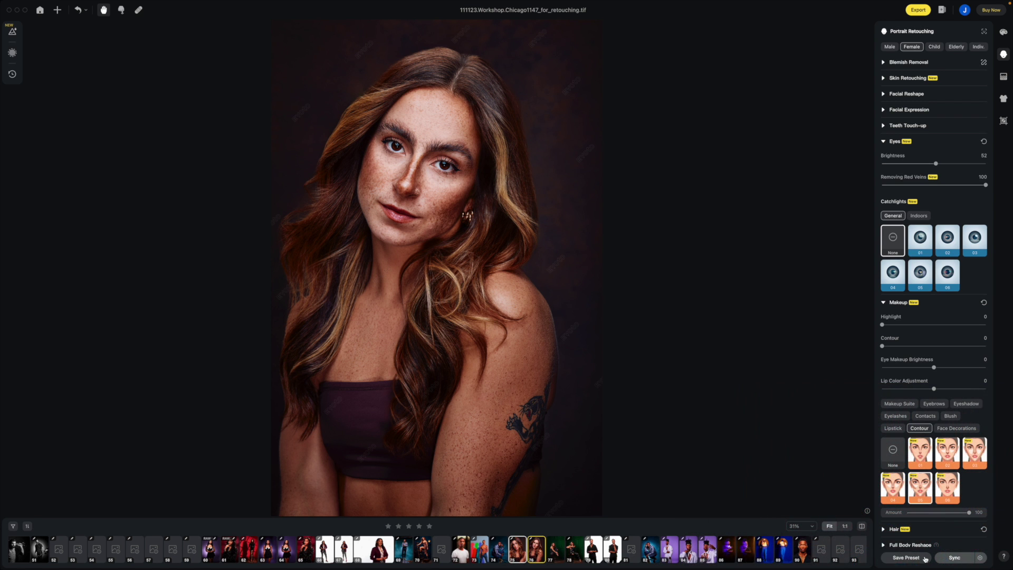
click(959, 558)
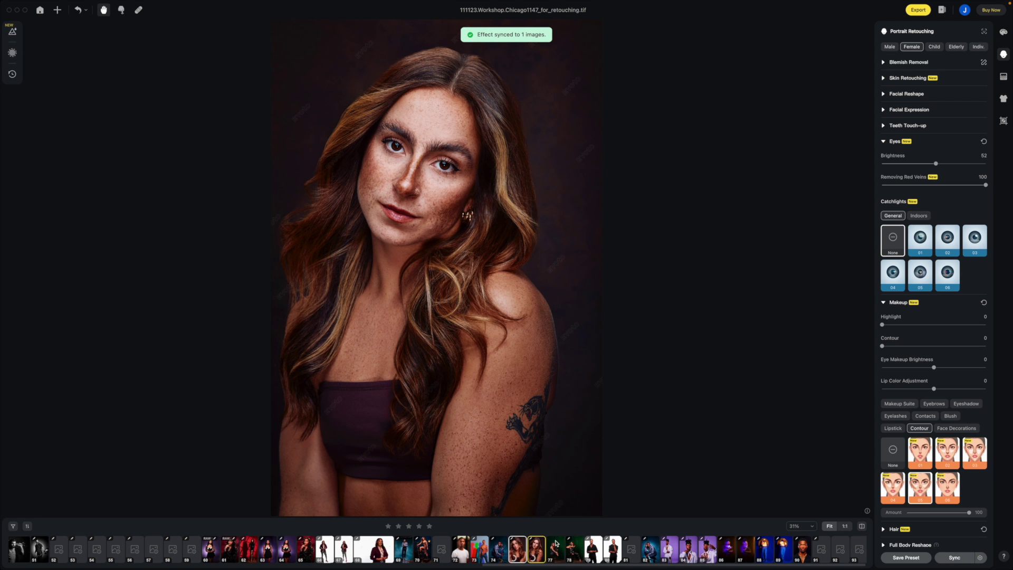
click(517, 551)
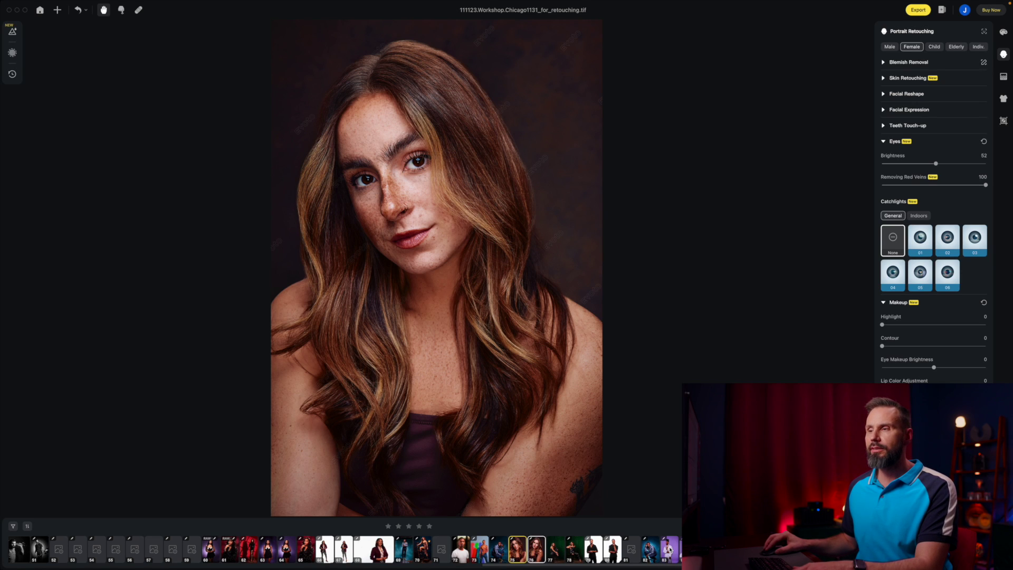
Open the portrait of the man in the white shirt on purple and set De-wrinkle Clothing to 100.
click(669, 550)
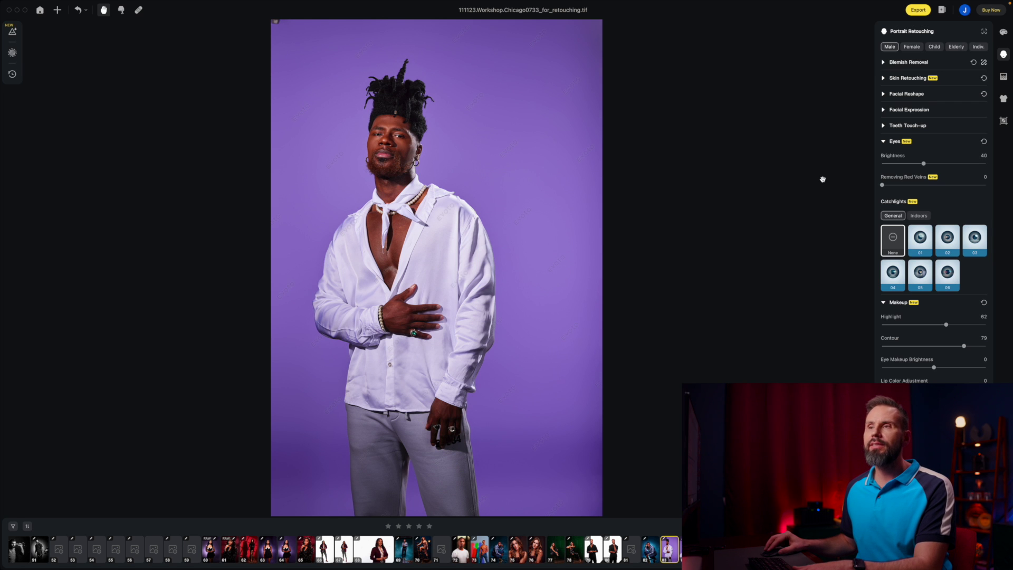
scroll(370, 95, up, 5)
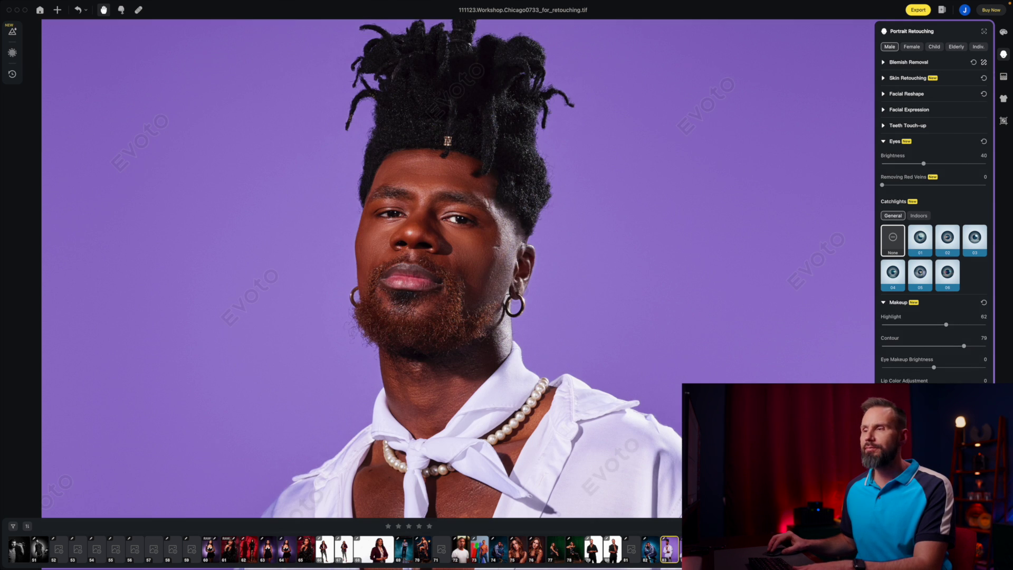
key(super+0)
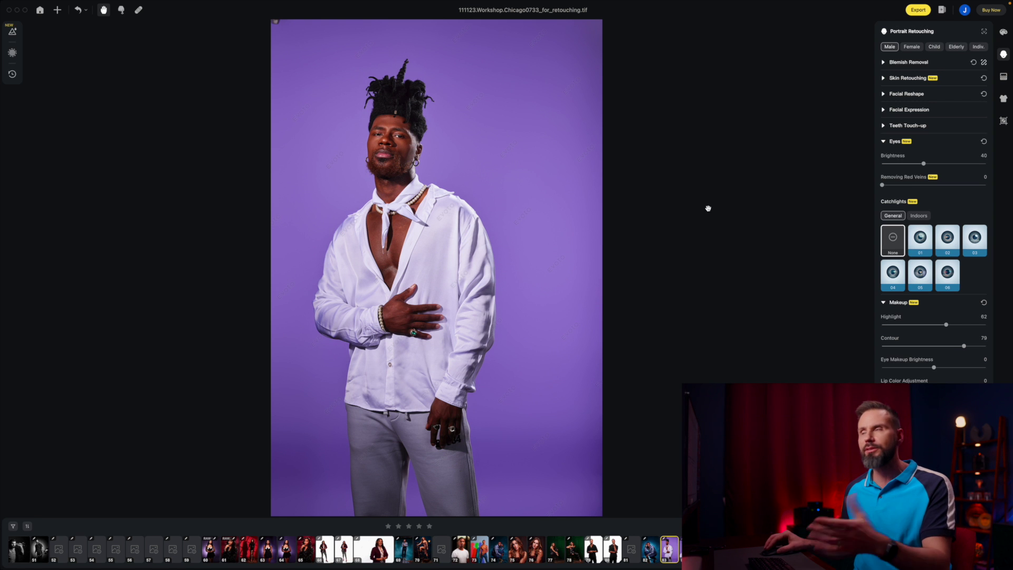
click(1004, 99)
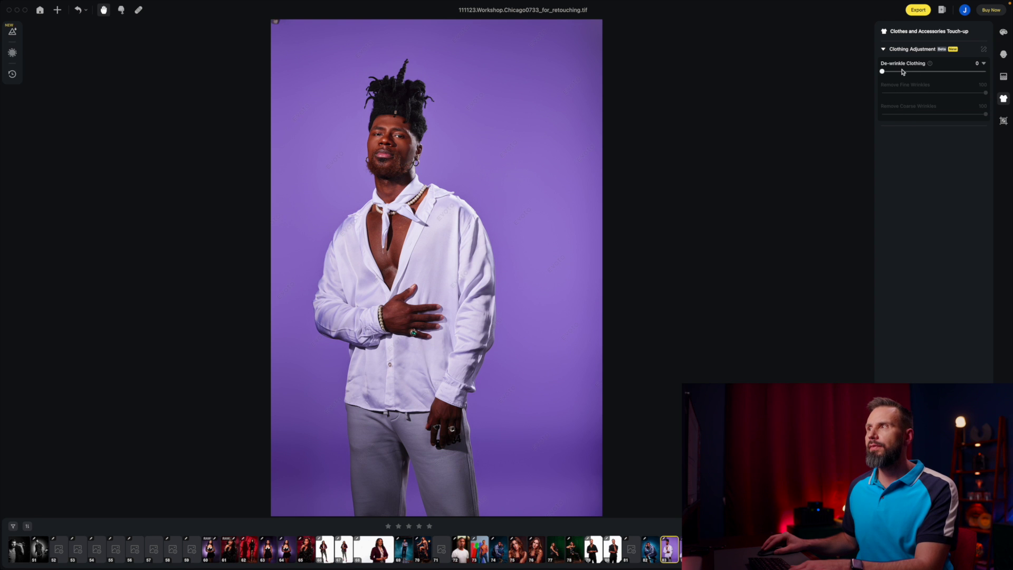
drag(882, 73, 987, 72)
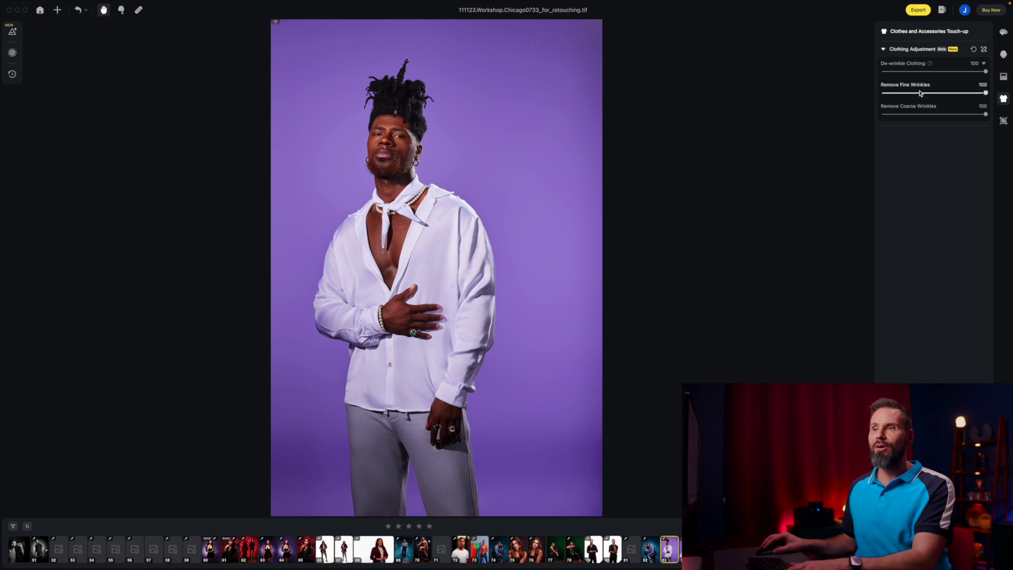
Compare the white shirt before and after de-wrinkling, and try Remove Fine Wrinkles at 0 before restoring it to 100.
key(backslash)
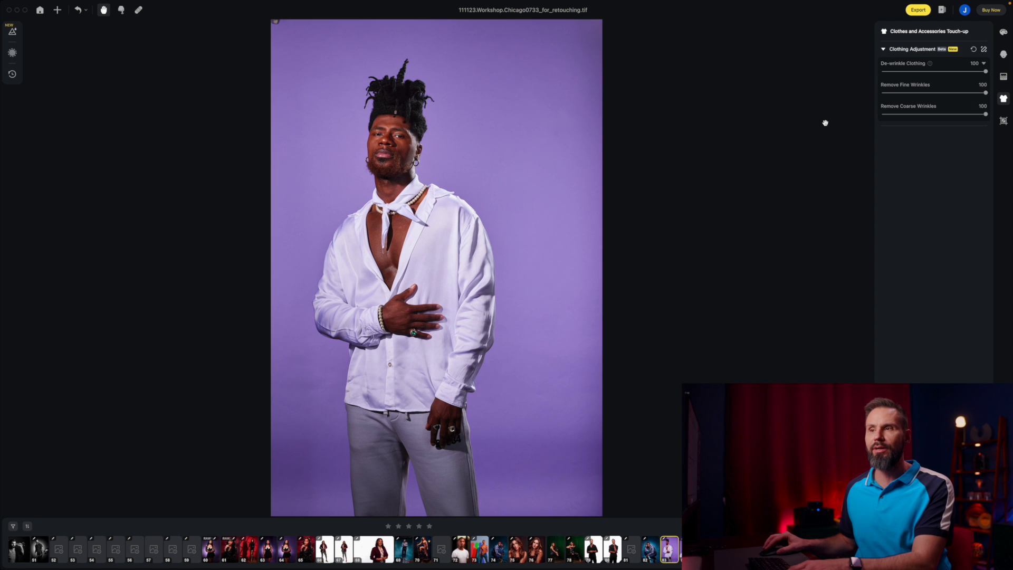
key(backslash)
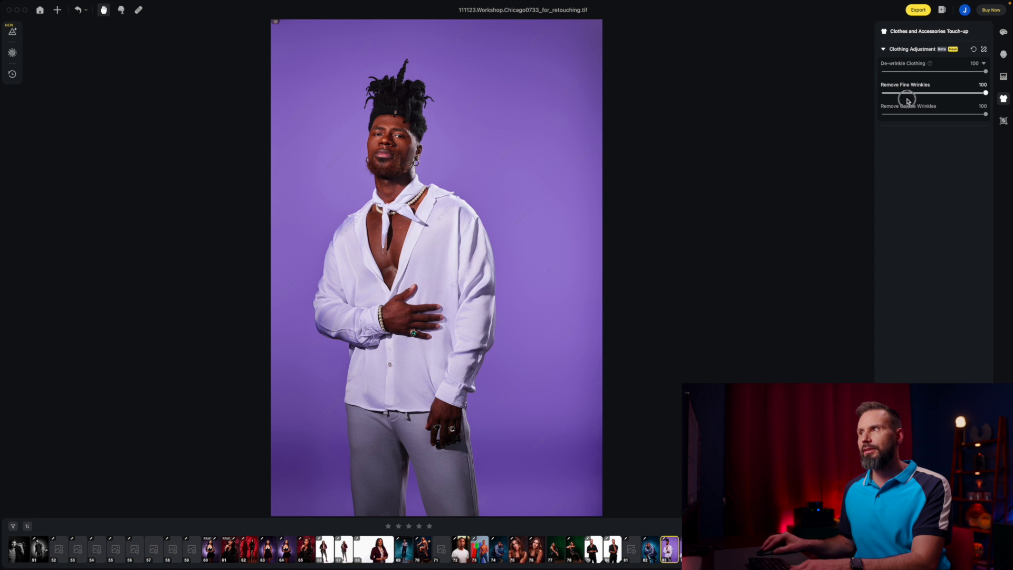
click(881, 93)
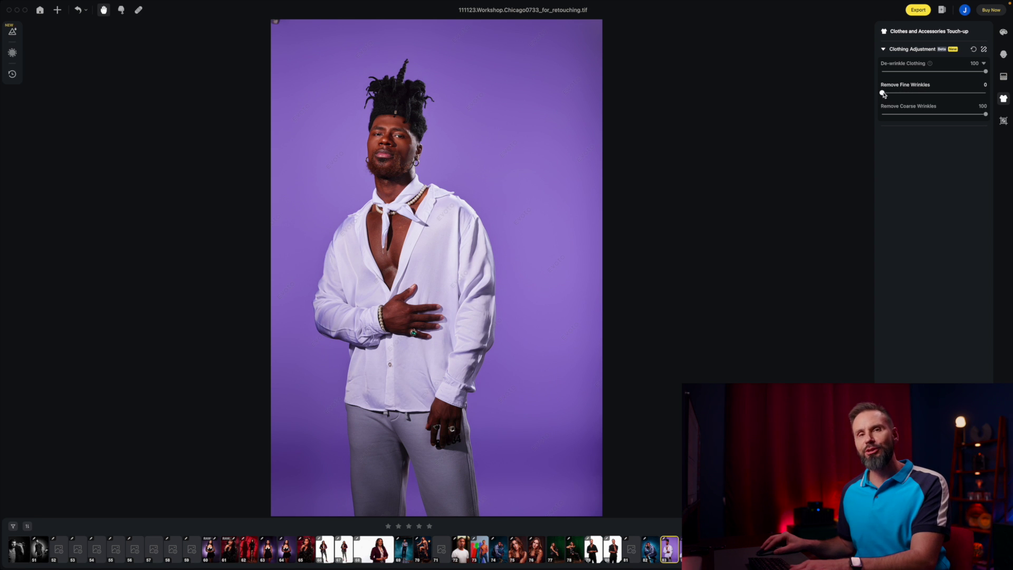
drag(883, 94, 985, 93)
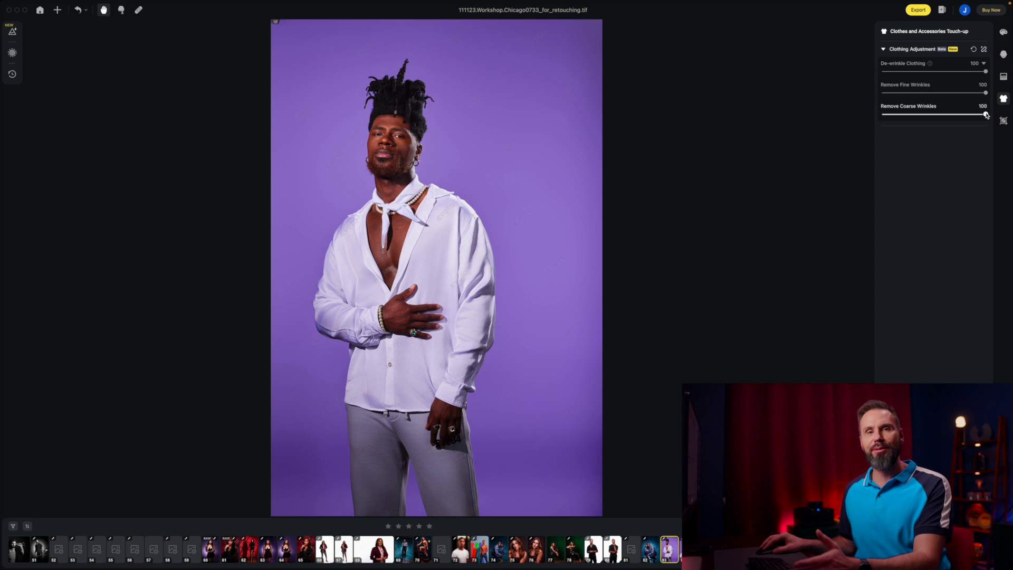
Try Remove Coarse Wrinkles at 0 on the white shirt and restore it to 100.
click(987, 114)
drag(986, 115, 882, 115)
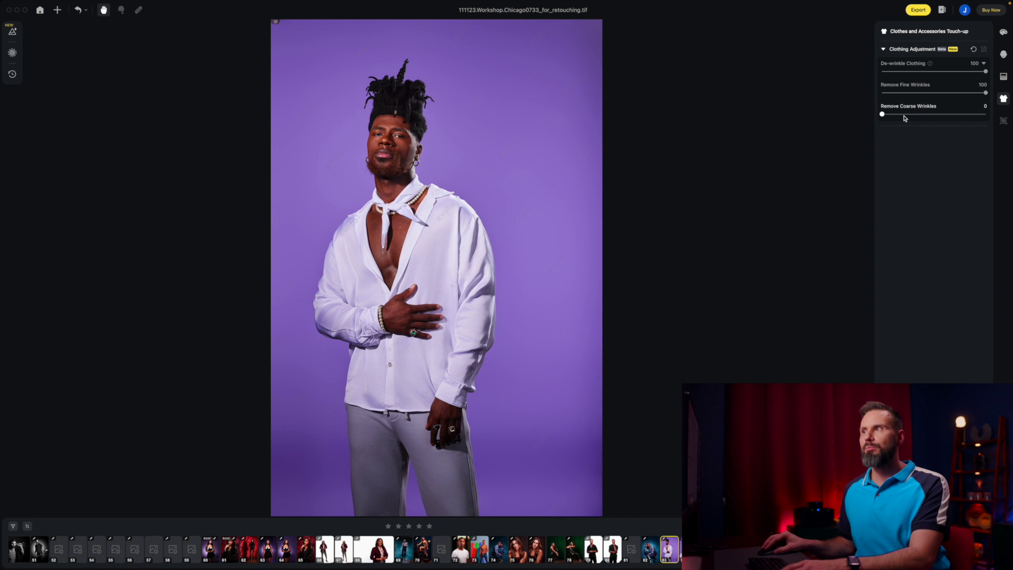
drag(881, 114, 990, 116)
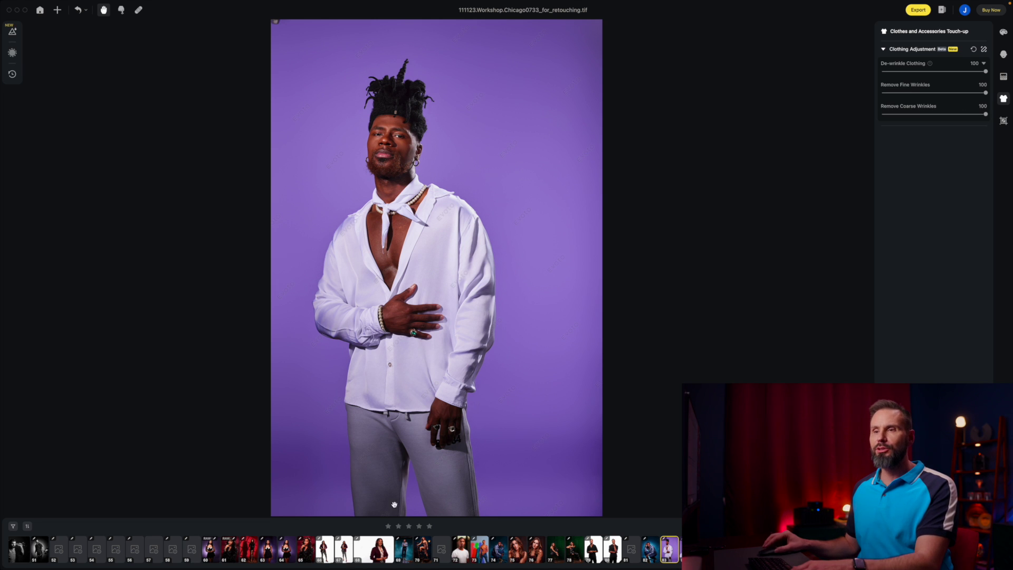
Open the portrait of the woman in the black strapless dress on purple and set Hair Gaps to 38.
click(293, 550)
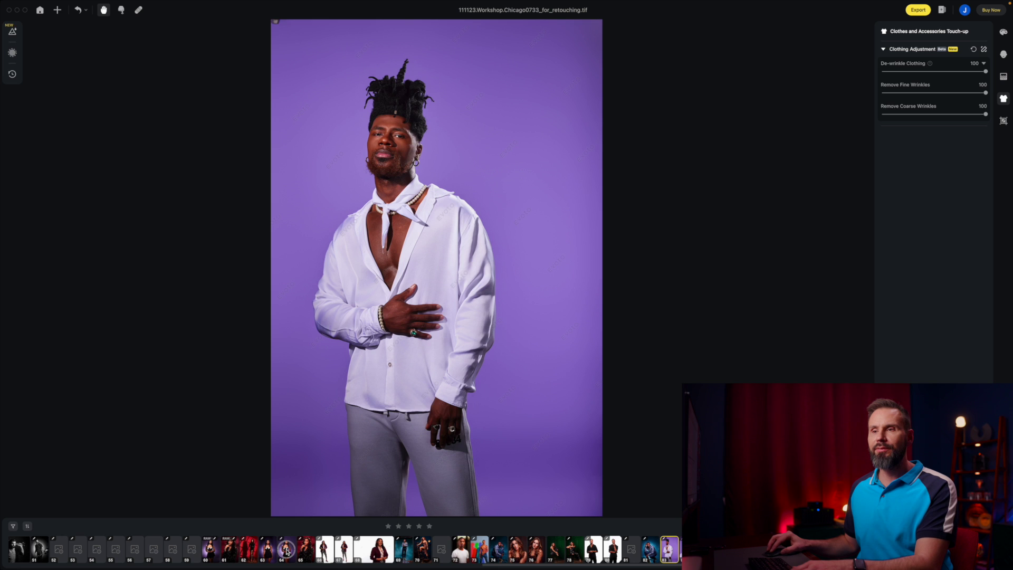
click(1004, 54)
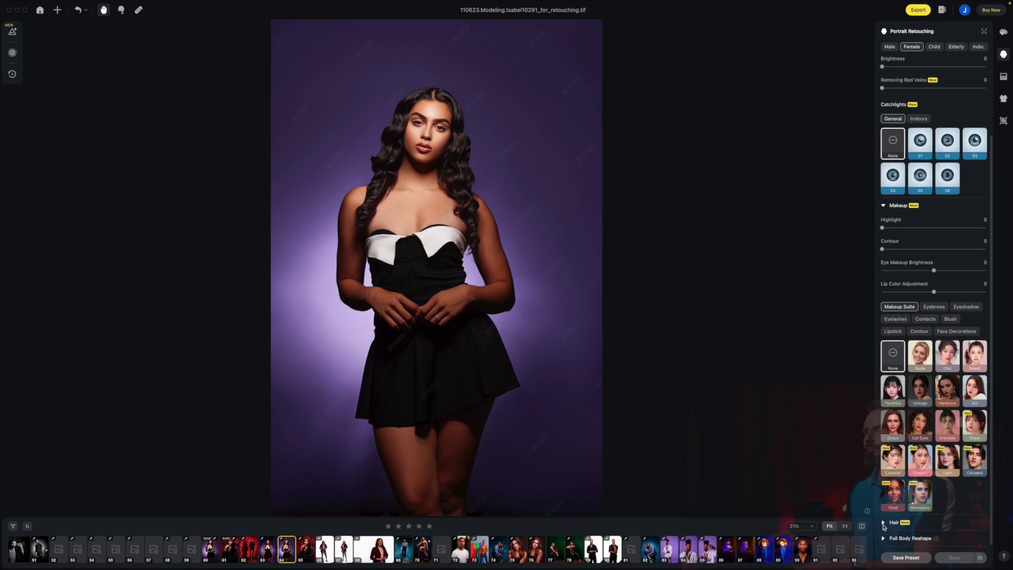
scroll(888, 484, down, 5)
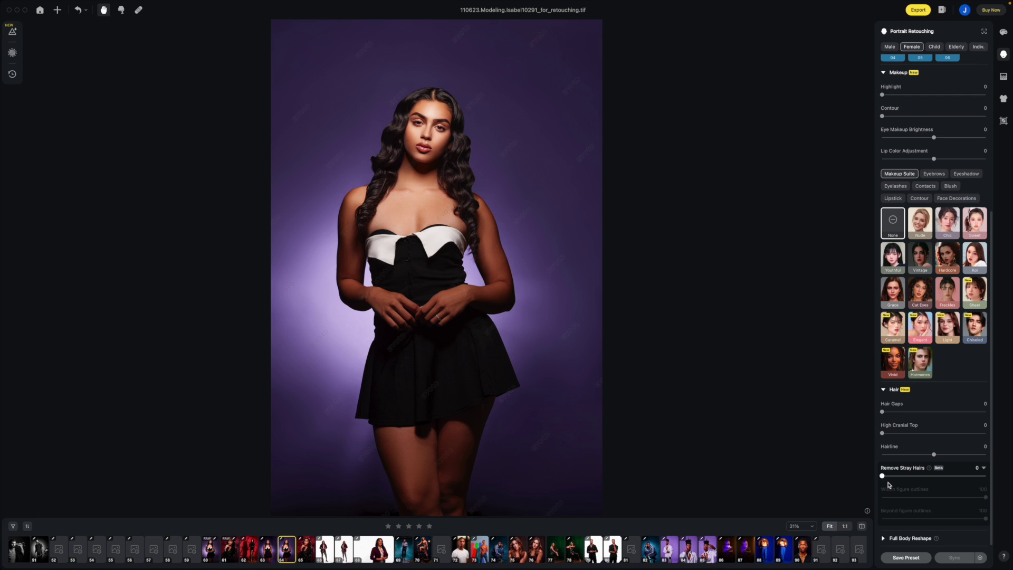
drag(884, 413, 924, 414)
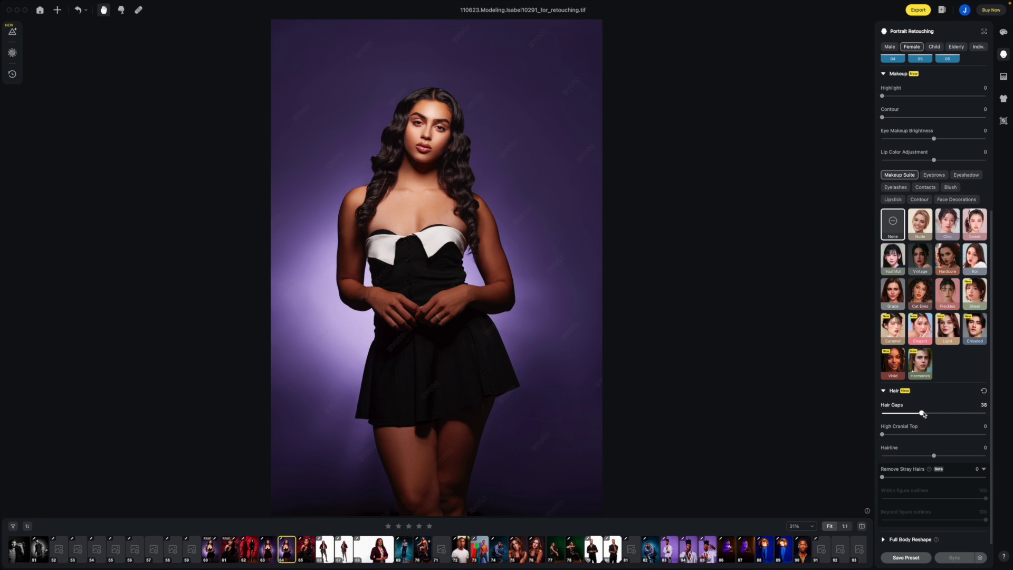
Try the High Cranial Top and Hairline adjustments on the woman's hair and reset the Hairline adjustment.
mouse_move(883, 435)
mouse_down()
mouse_move(991, 444)
mouse_move(882, 435)
mouse_up()
mouse_move(934, 456)
mouse_down()
mouse_move(879, 461)
mouse_move(945, 457)
mouse_up()
double_click(944, 457)
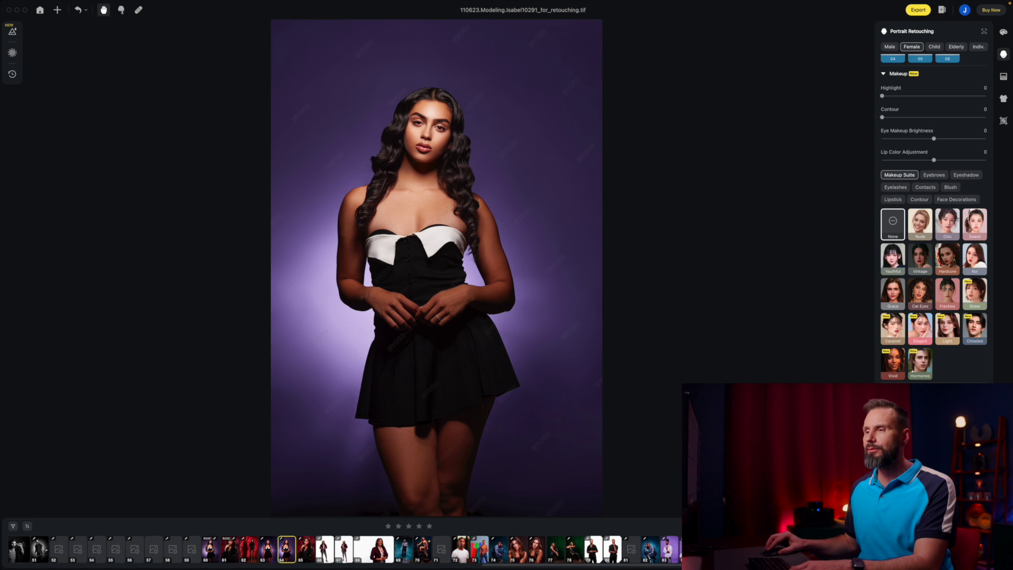
Open the retouched portrait of the short-haired man on the dark background and examine the edges of his hair up close.
key(Right)
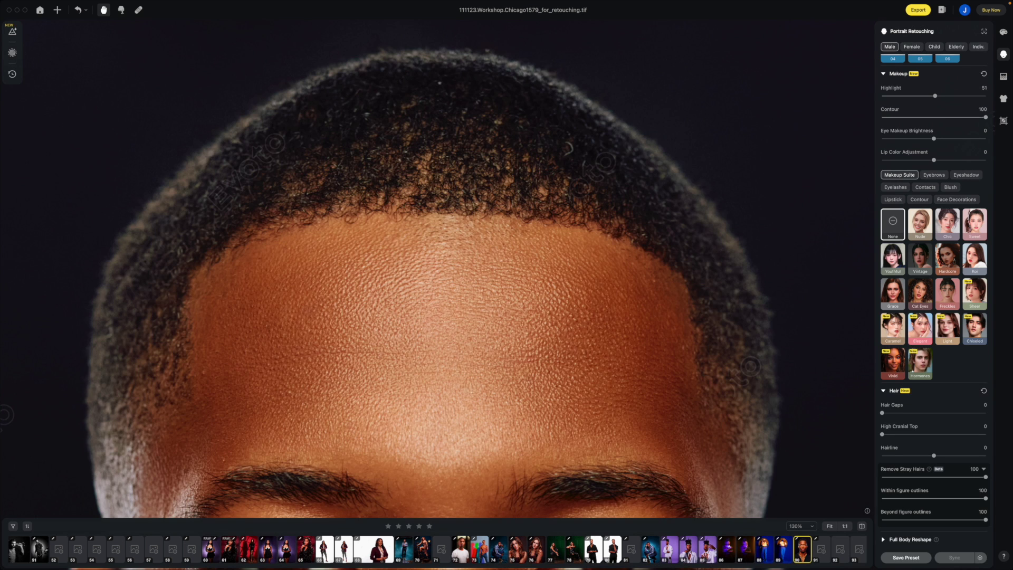
drag(773, 401, 780, 398)
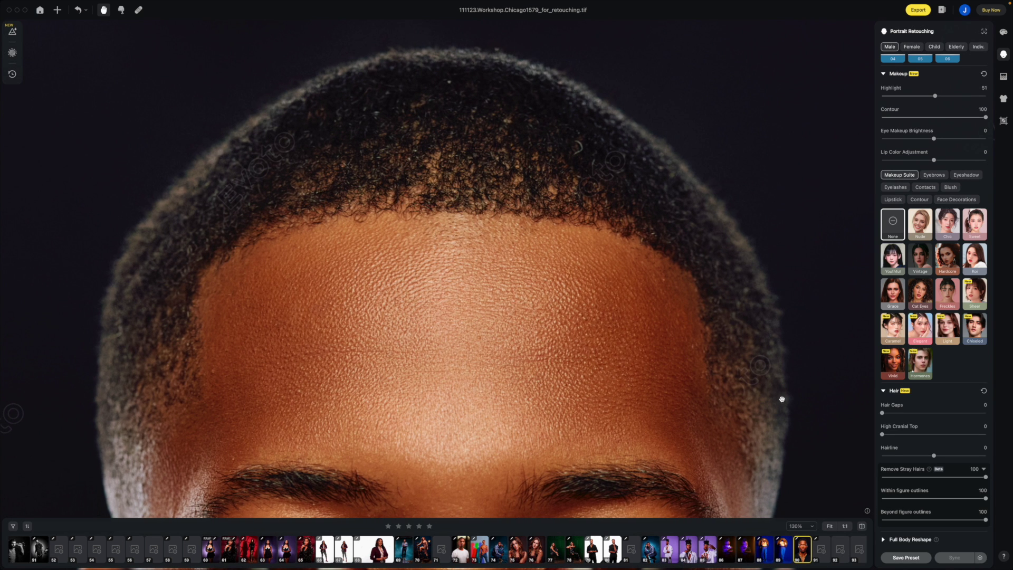